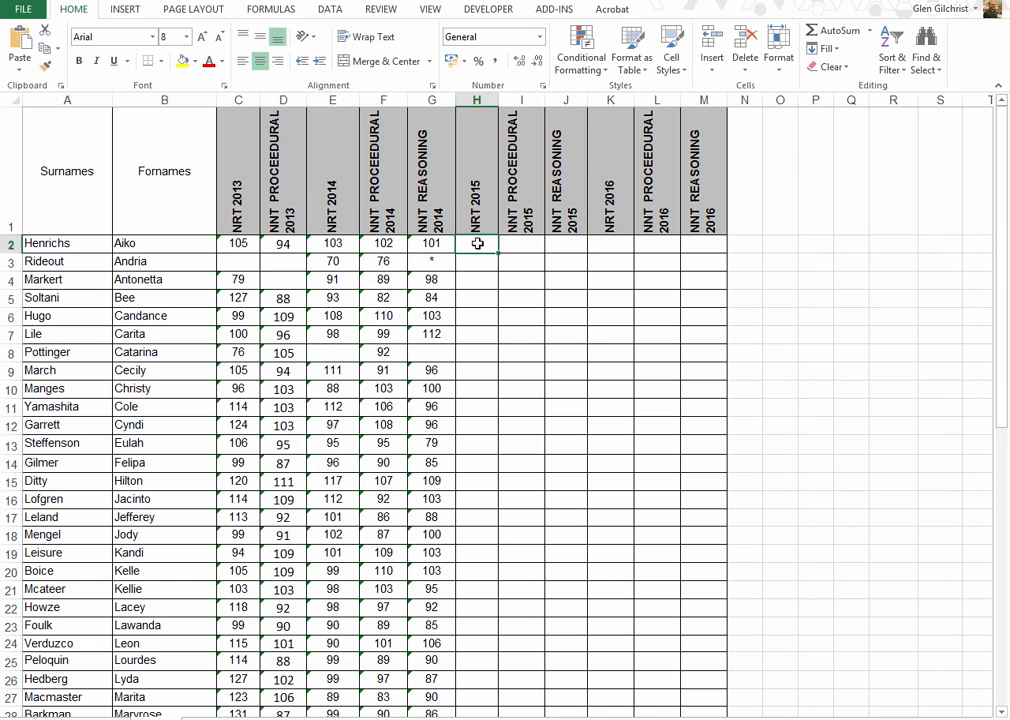
# Start a formula-based conditional formatting rule on the NRT 2014 scores in E2:E67 with the formula =value($e2)<value($c2).
pyautogui.click(330, 243)
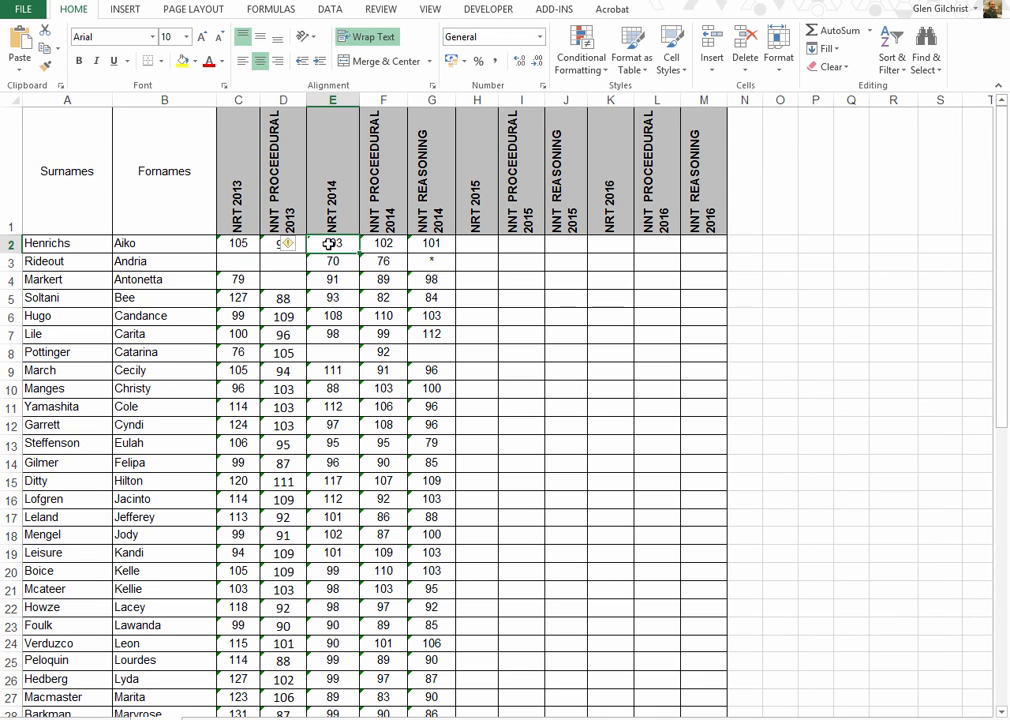
pyautogui.moveTo(329, 243); pyautogui.dragTo(333, 696)
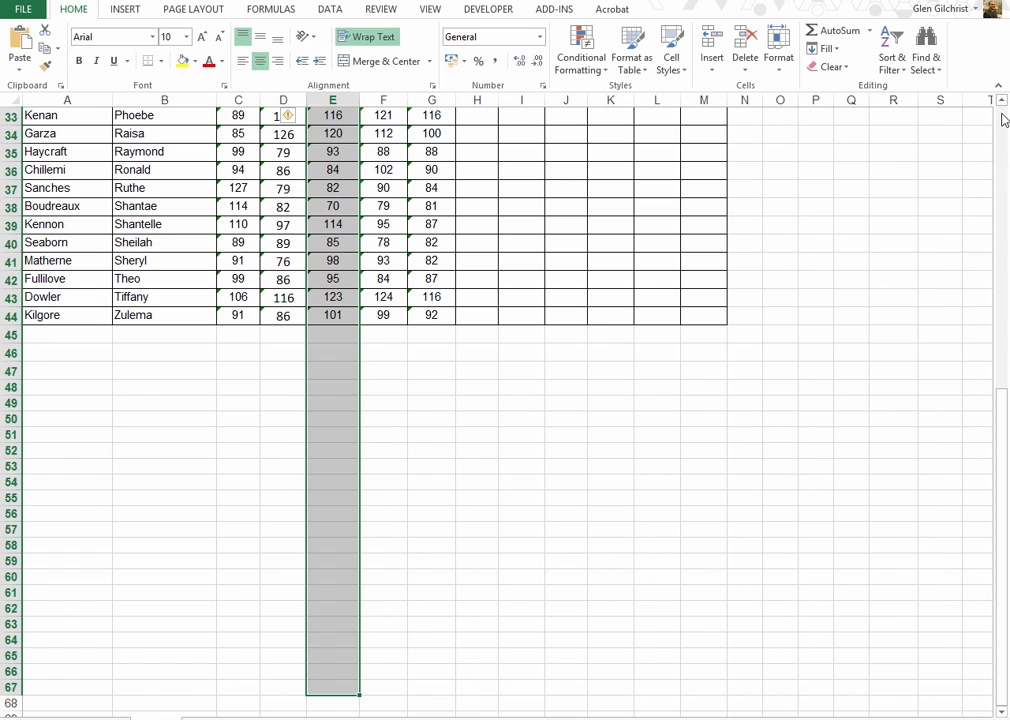
pyautogui.scroll(11, 1004, 120)
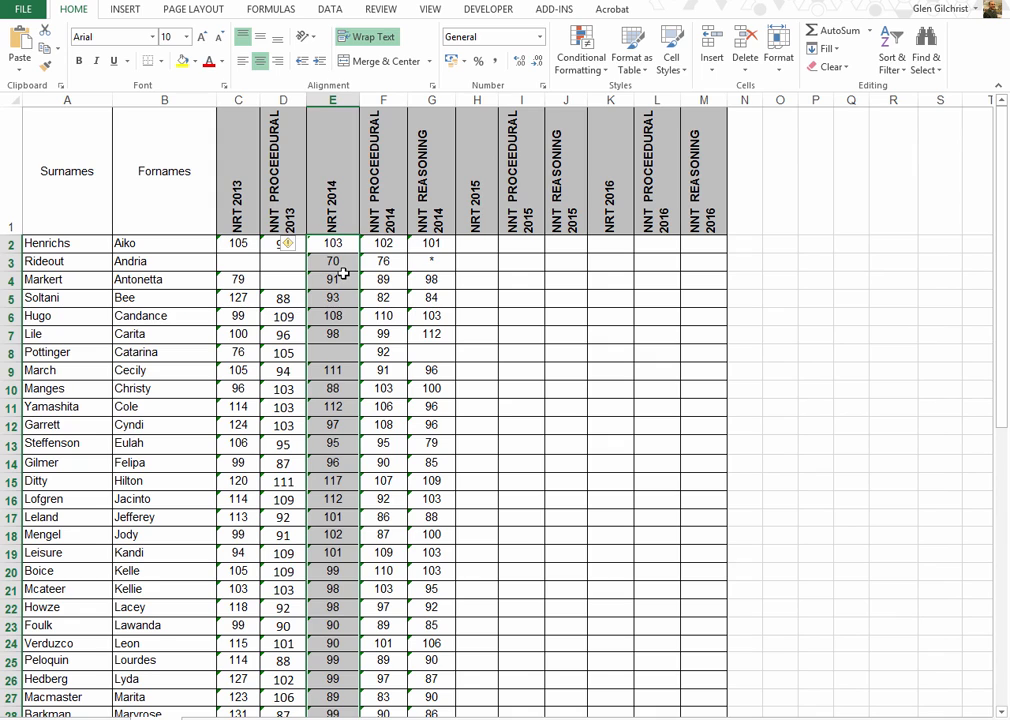
pyautogui.click(591, 67)
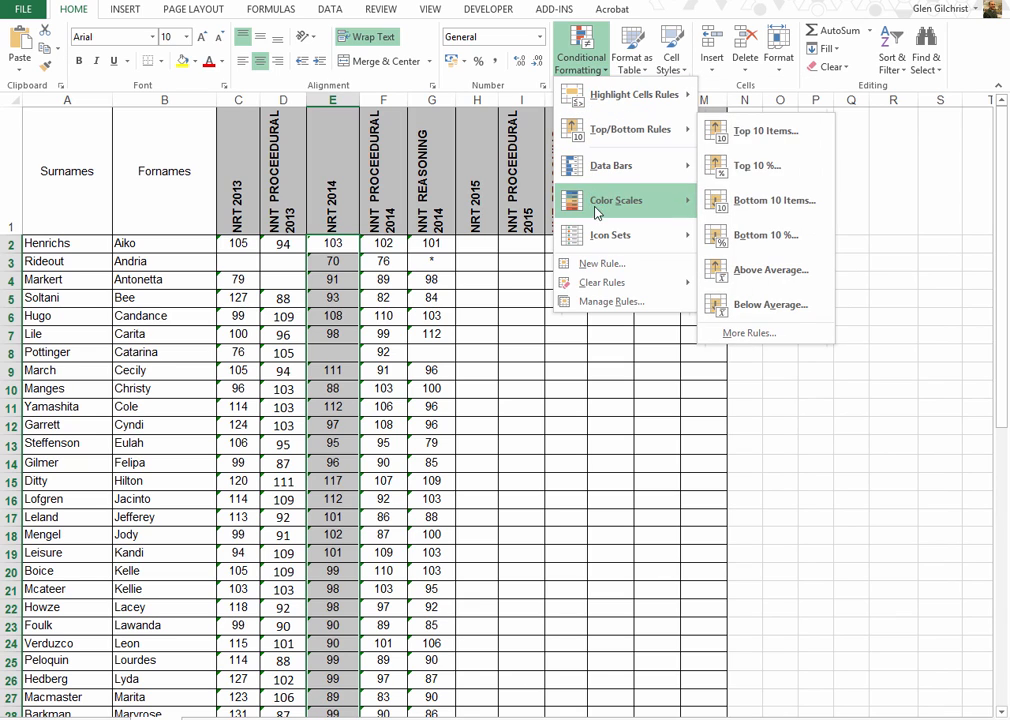
pyautogui.click(658, 263)
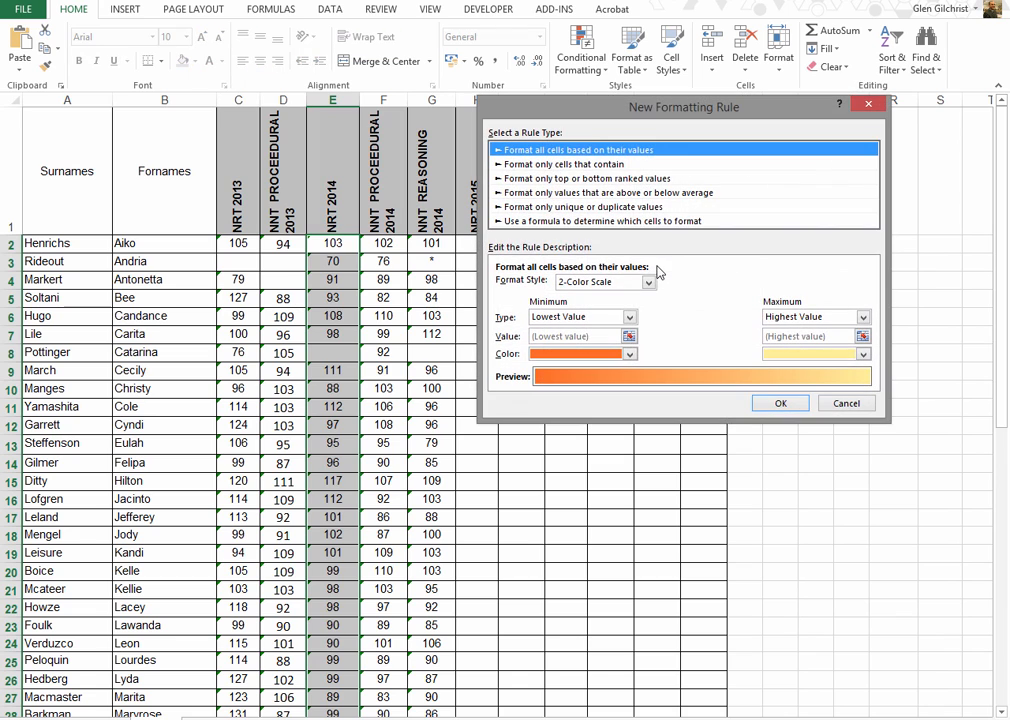
pyautogui.moveTo(608, 124); pyautogui.dragTo(574, 109)
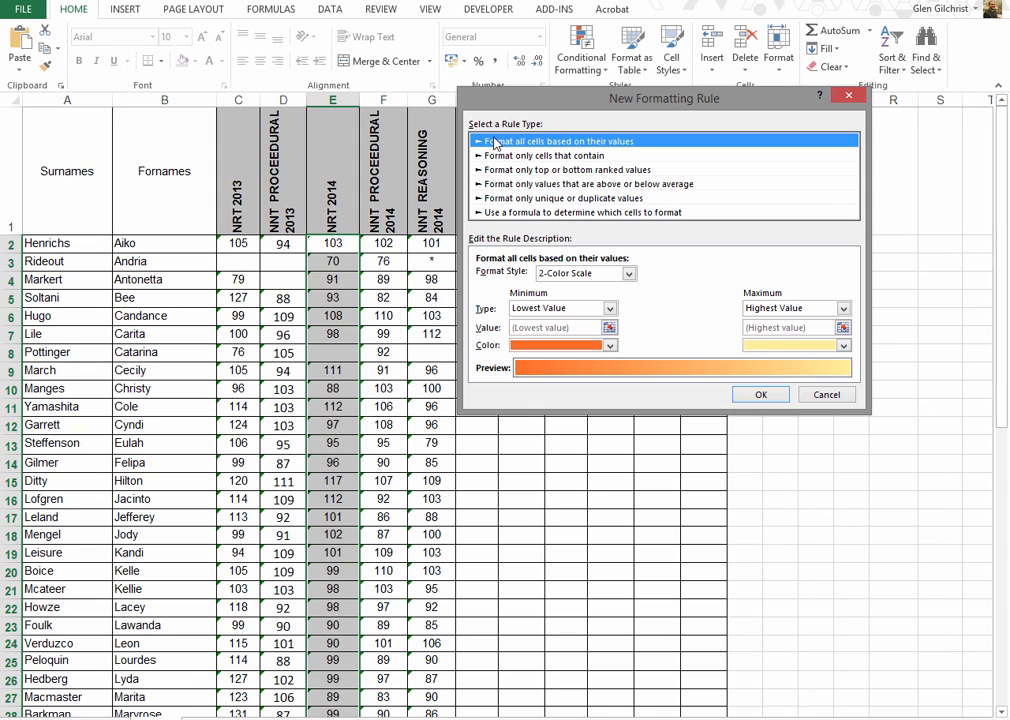
pyautogui.click(507, 213)
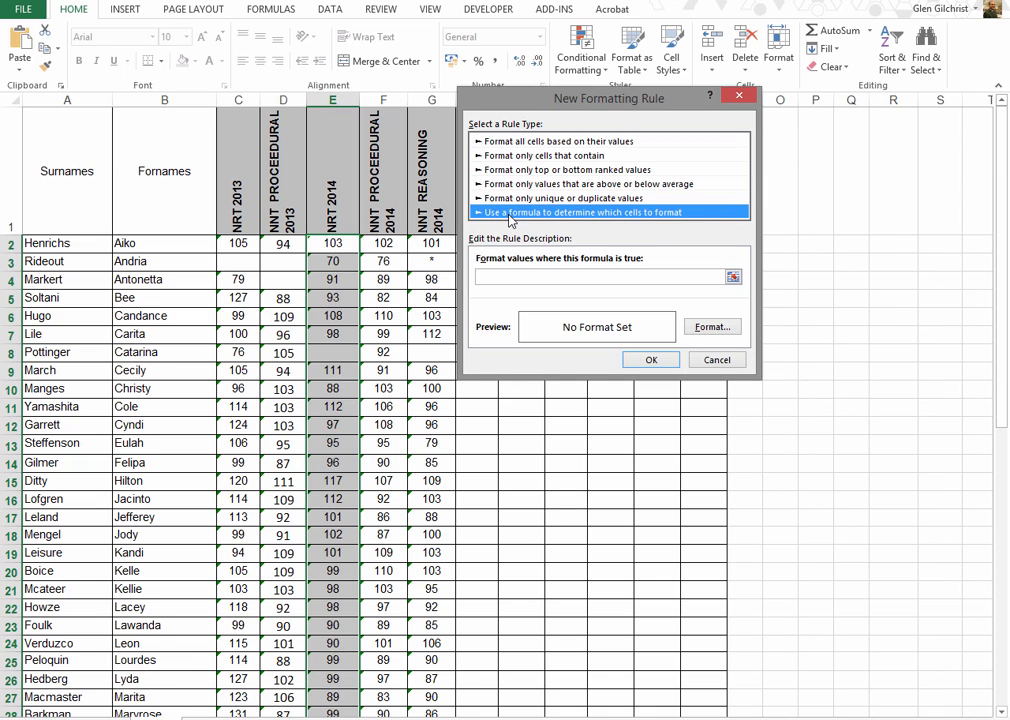
pyautogui.click(517, 275)
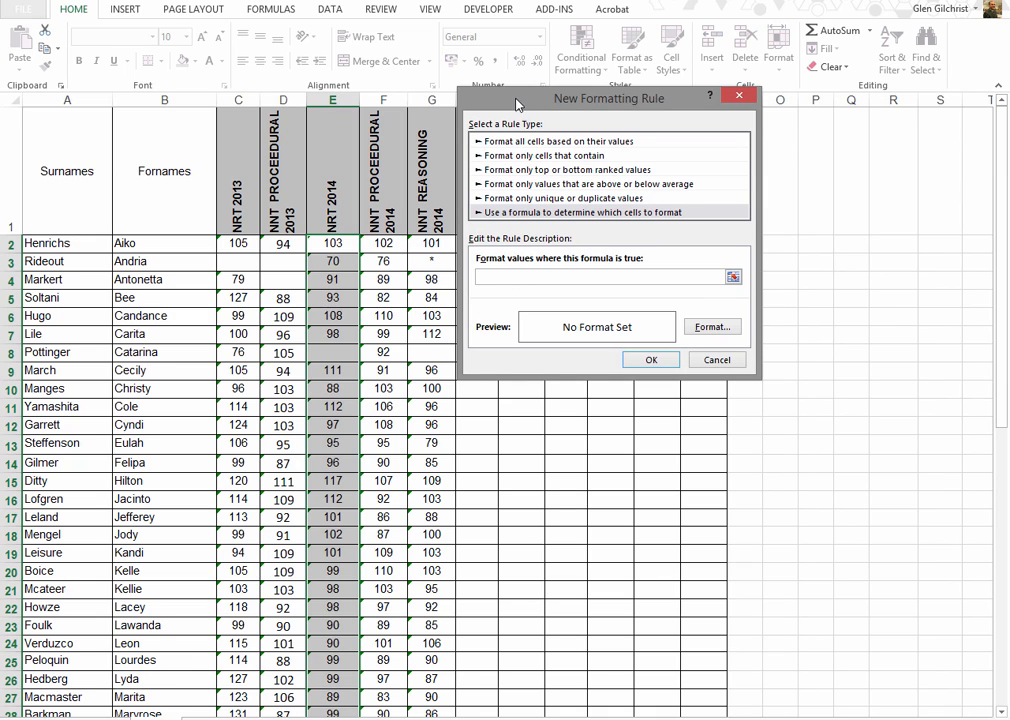
pyautogui.moveTo(515, 99); pyautogui.dragTo(542, 94)
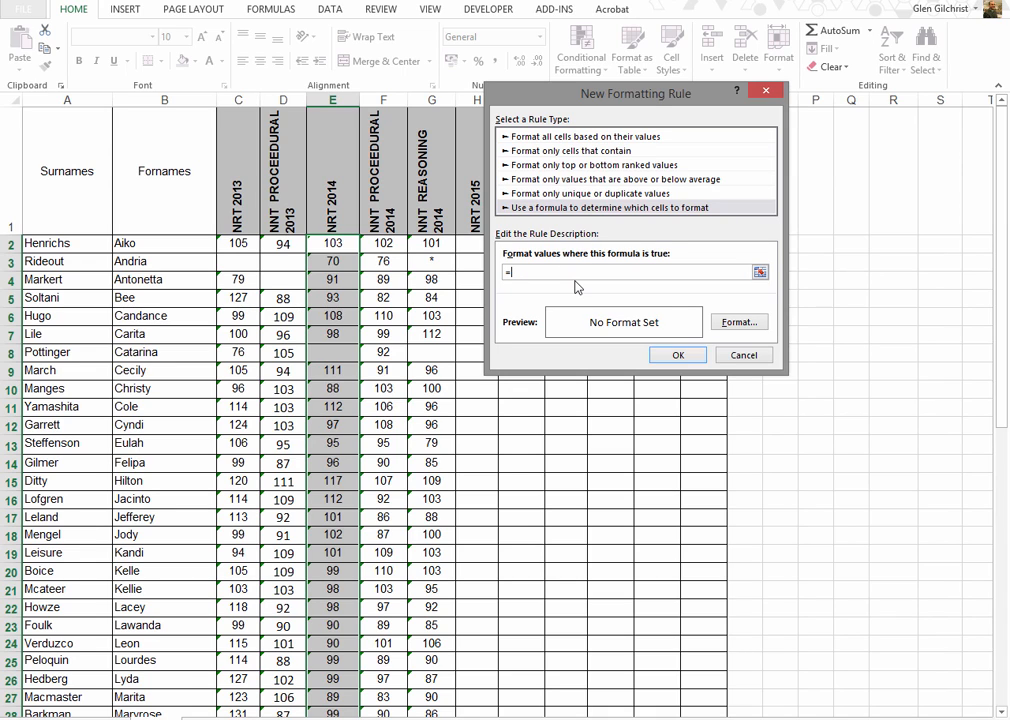
pyautogui.write('v')
pyautogui.write('value($c2')
# Give the rule for decreased scores a bold red font and apply it to the selected cells.
pyautogui.click(735, 323)
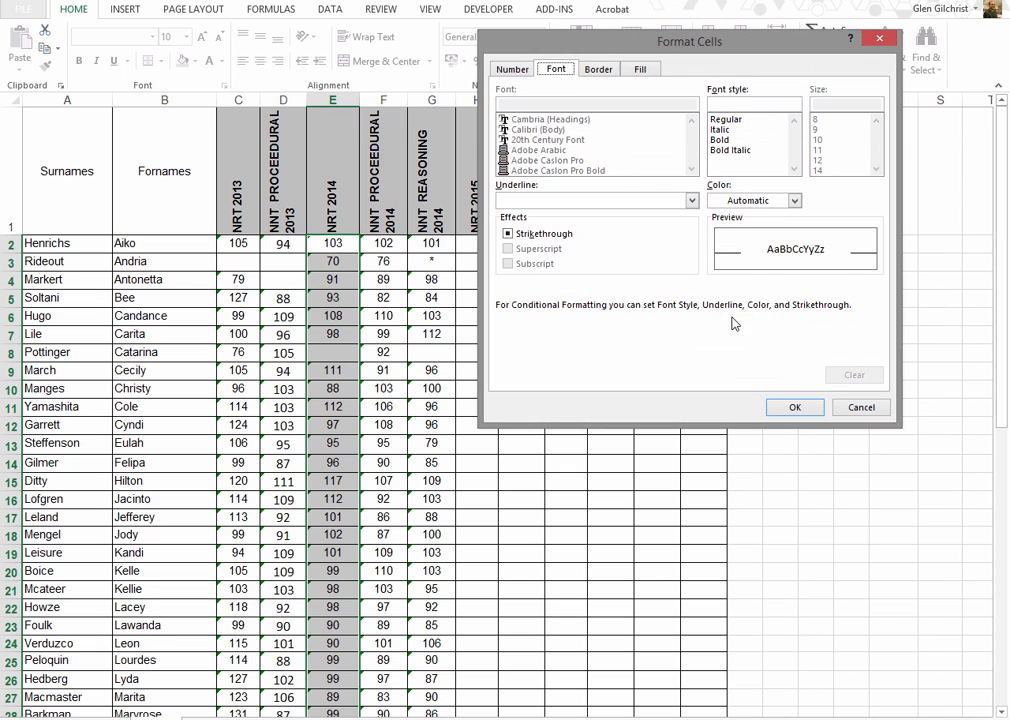
pyautogui.click(745, 201)
pyautogui.click(728, 342)
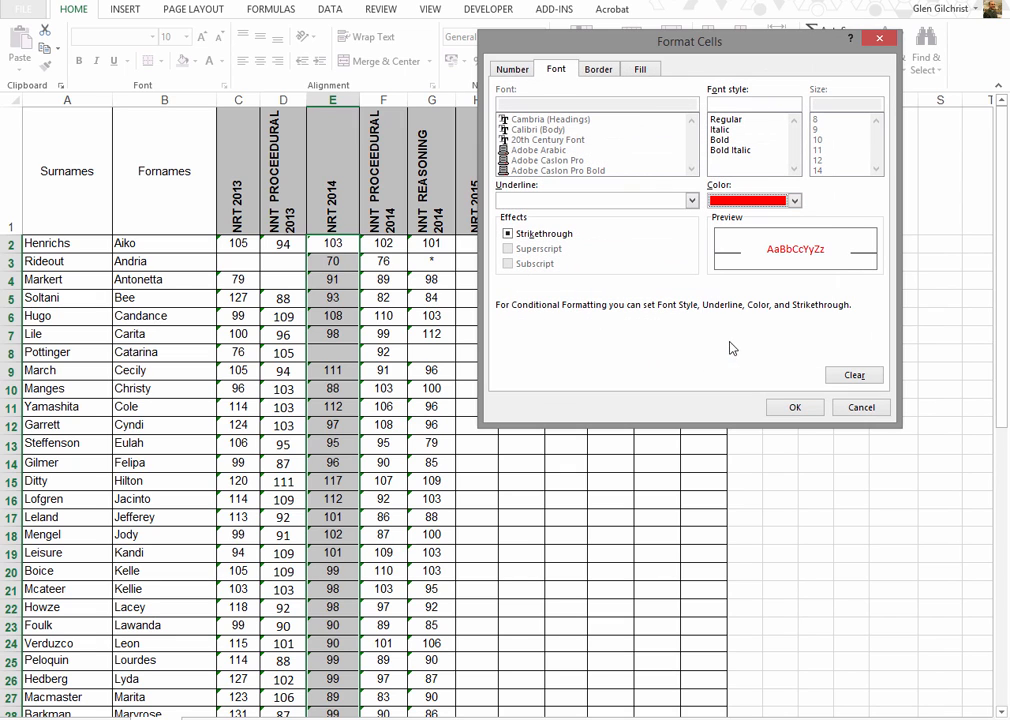
pyautogui.click(720, 140)
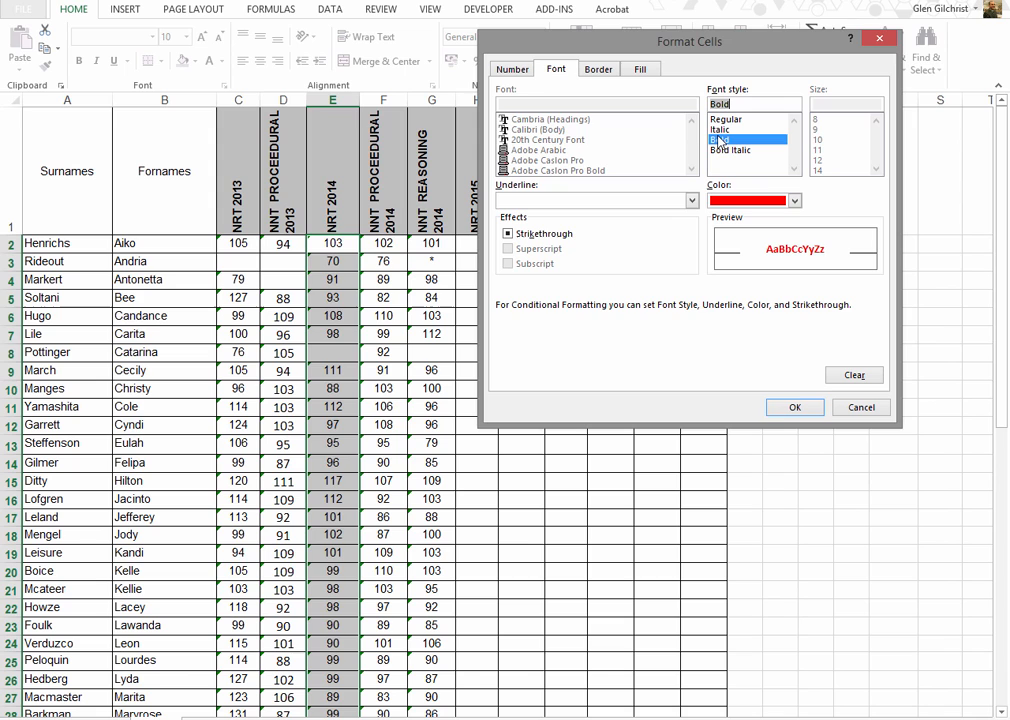
pyautogui.click(790, 409)
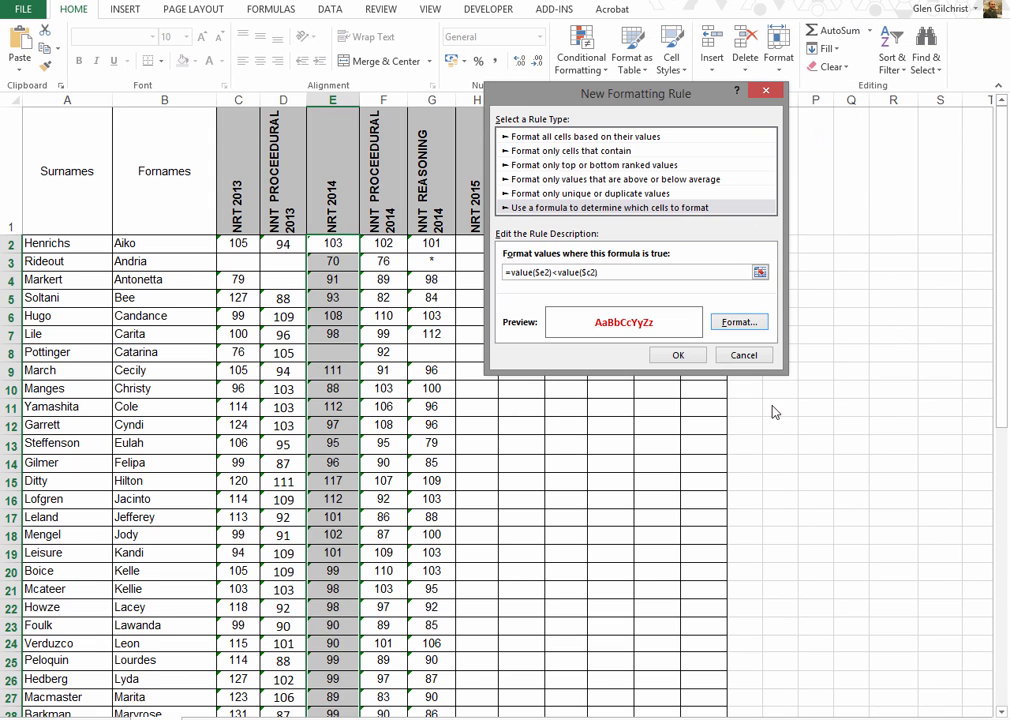
pyautogui.click(676, 358)
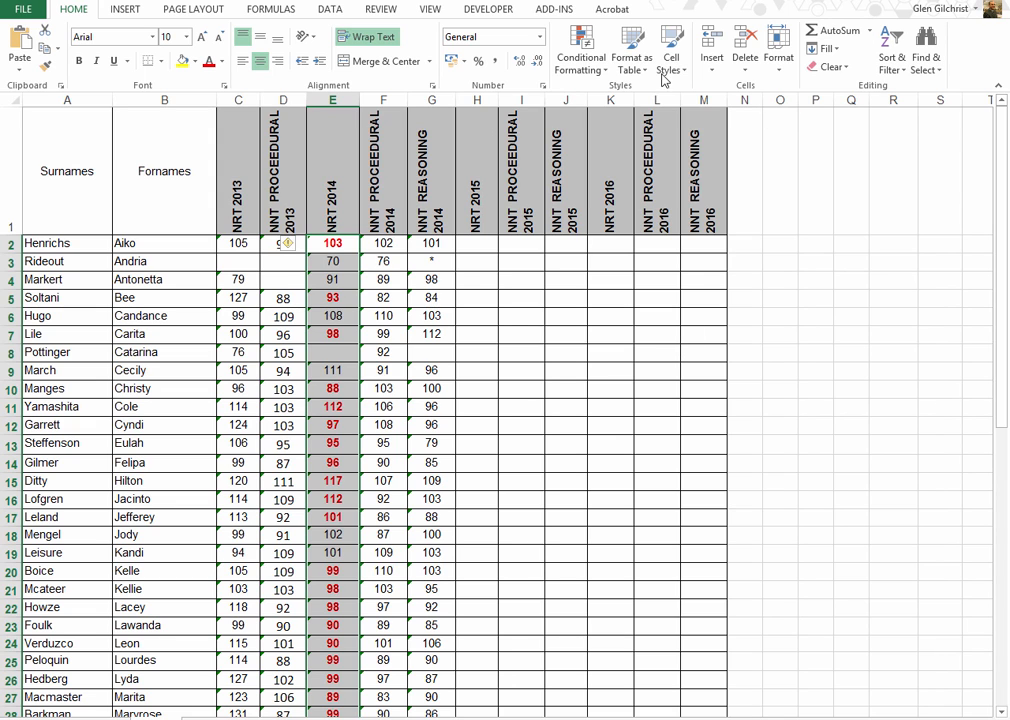
# Start a second formula-based formatting rule on the same NRT 2014 cells with the formula =value($e2)>value($c2).
pyautogui.click(582, 55)
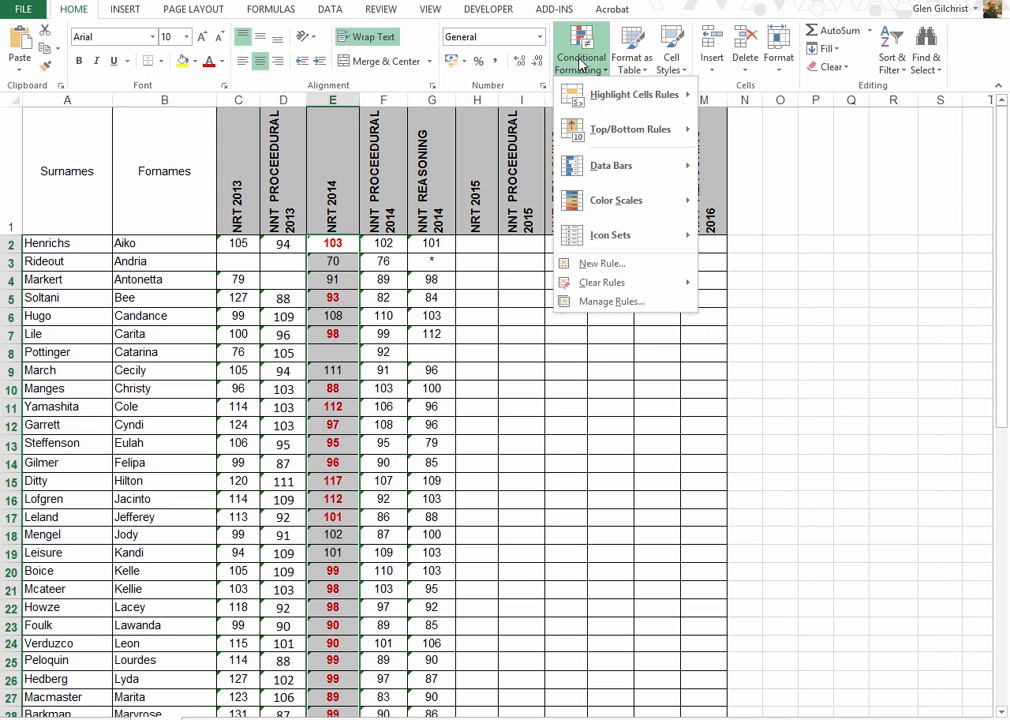
pyautogui.click(600, 264)
pyautogui.click(520, 190)
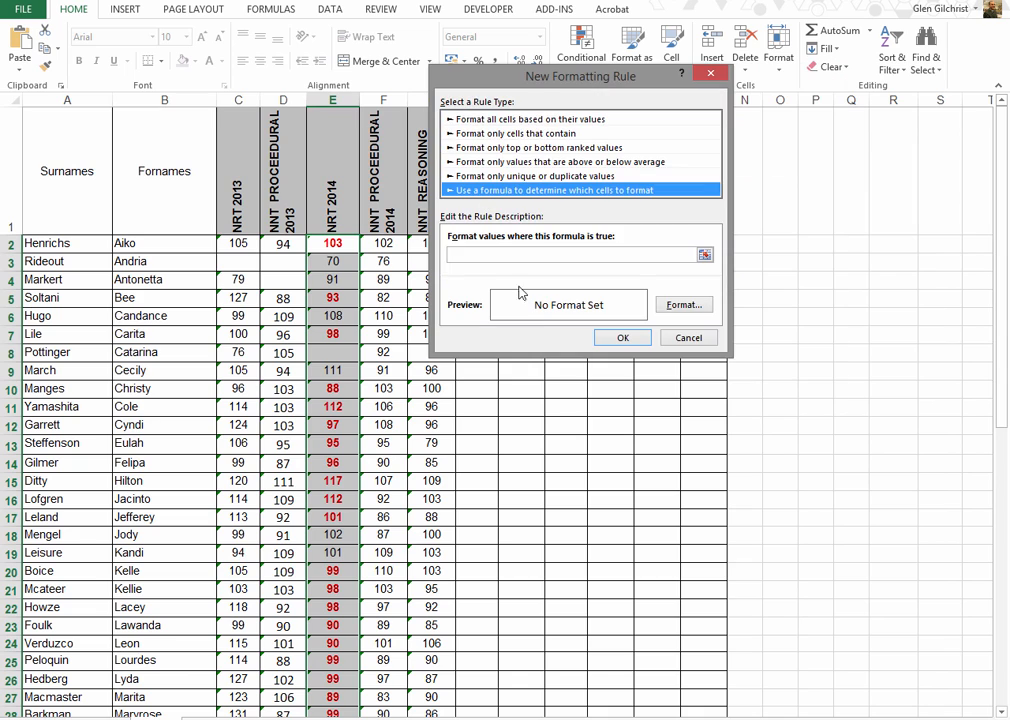
pyautogui.click(519, 253)
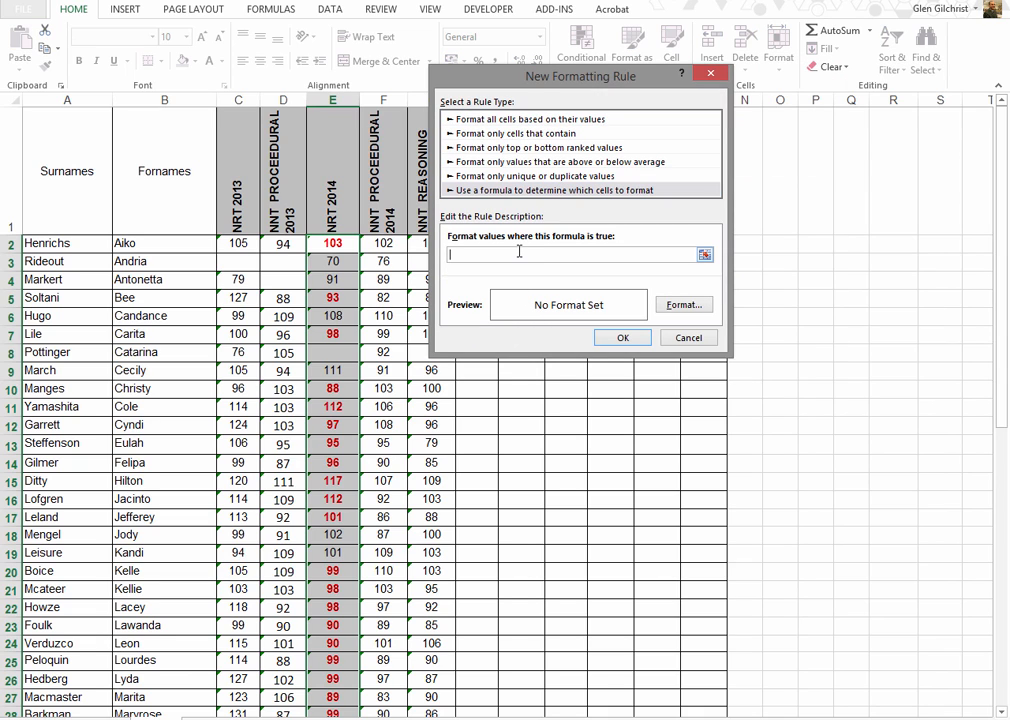
pyautogui.moveTo(554, 84); pyautogui.dragTo(603, 80)
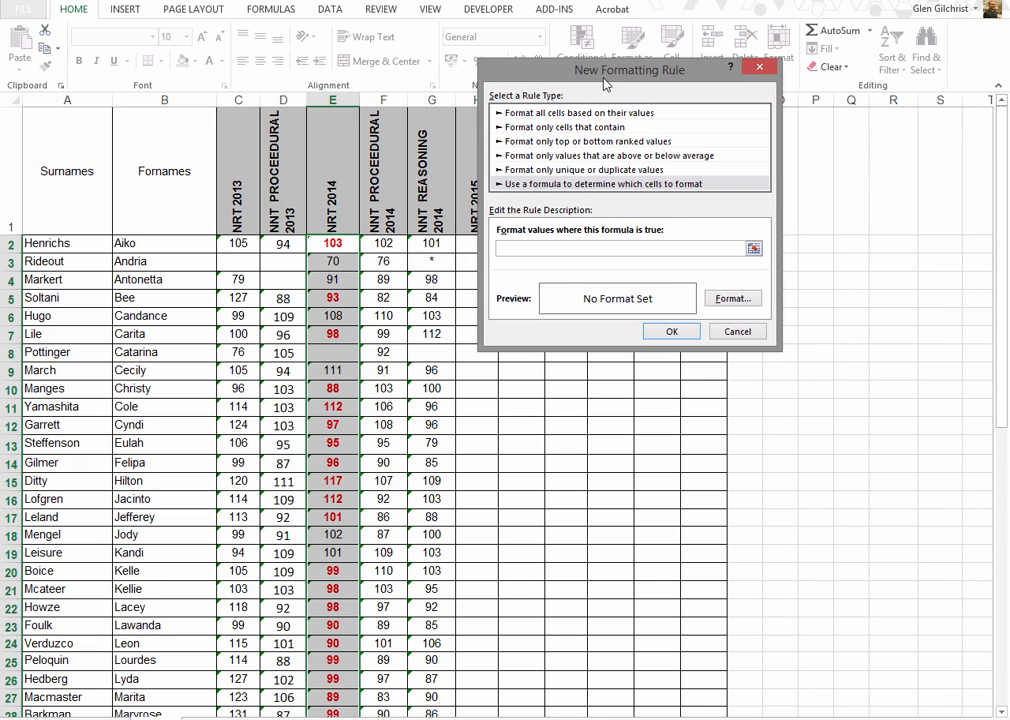
pyautogui.write('=value($e2)>value($c2')
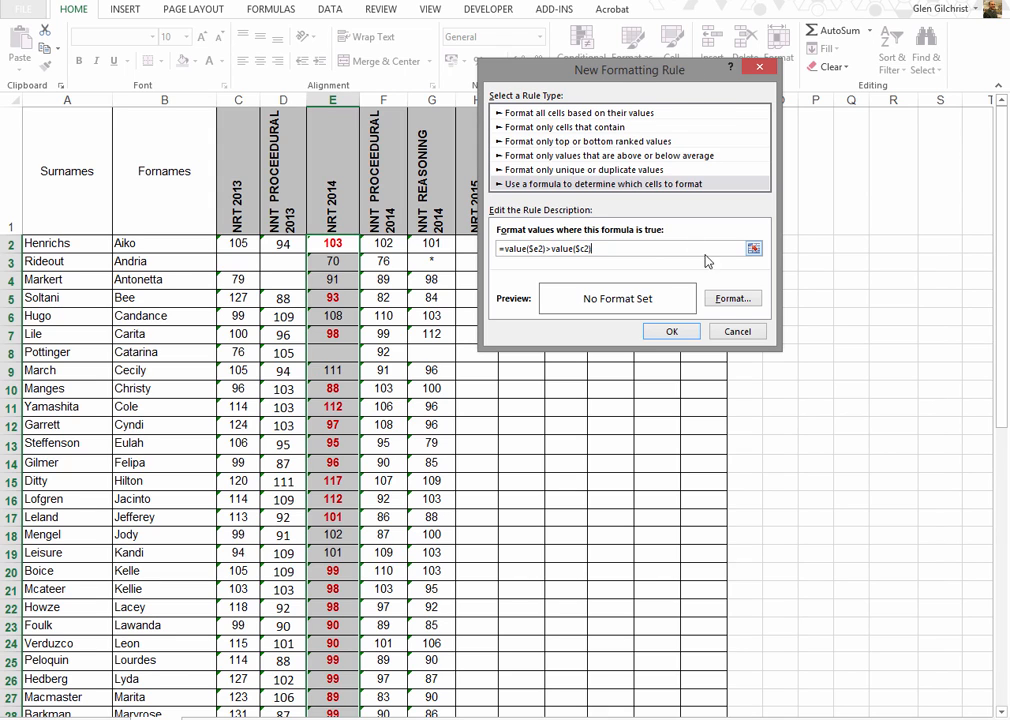
# Give the rule for increased scores a bold green font and apply it to the selected cells.
pyautogui.click(733, 298)
pyautogui.click(744, 170)
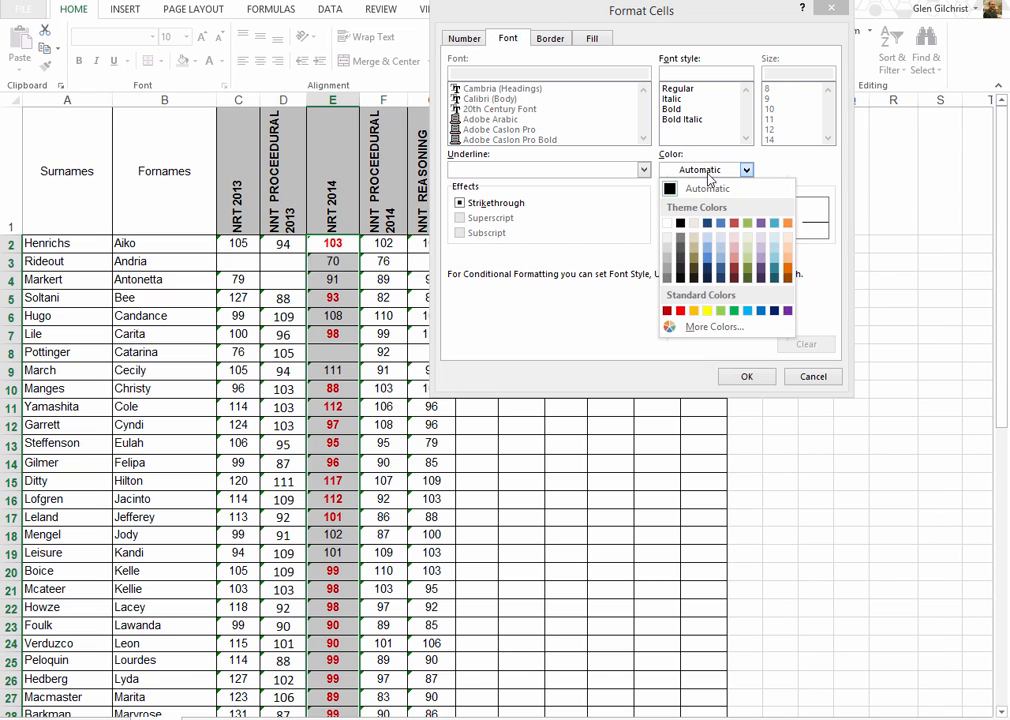
pyautogui.click(732, 313)
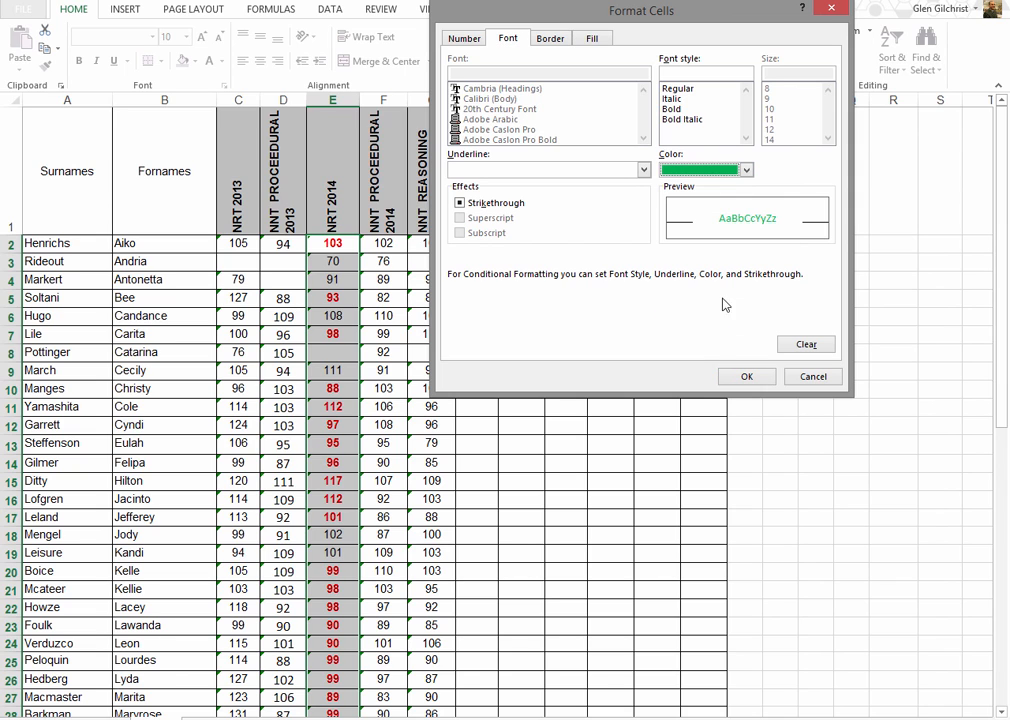
pyautogui.click(671, 109)
pyautogui.click(740, 377)
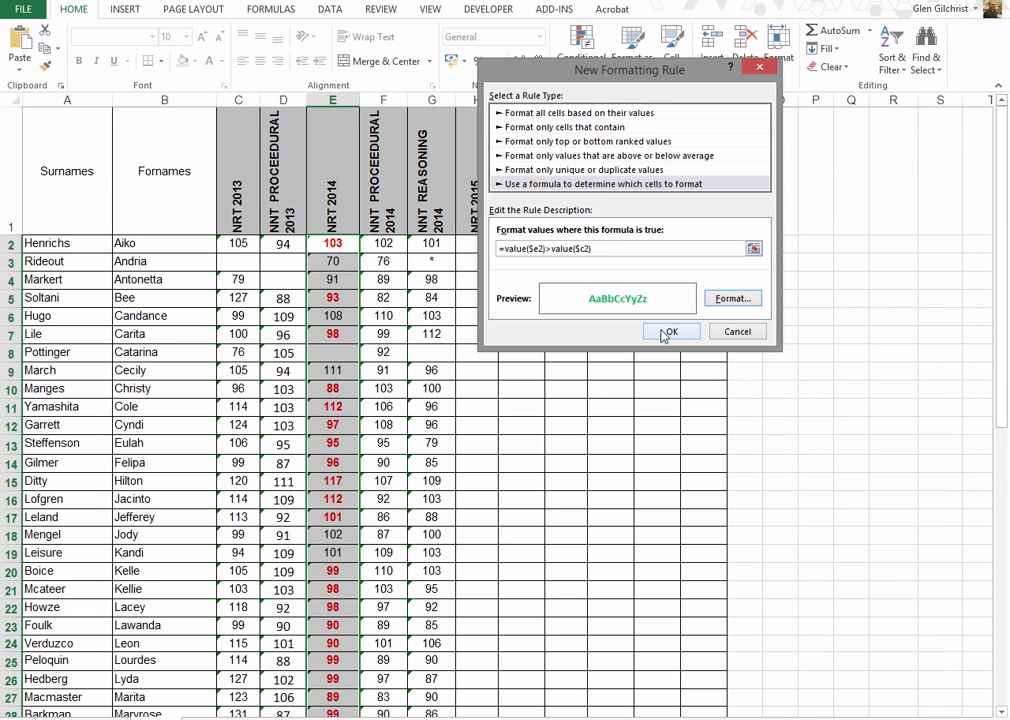
pyautogui.click(665, 330)
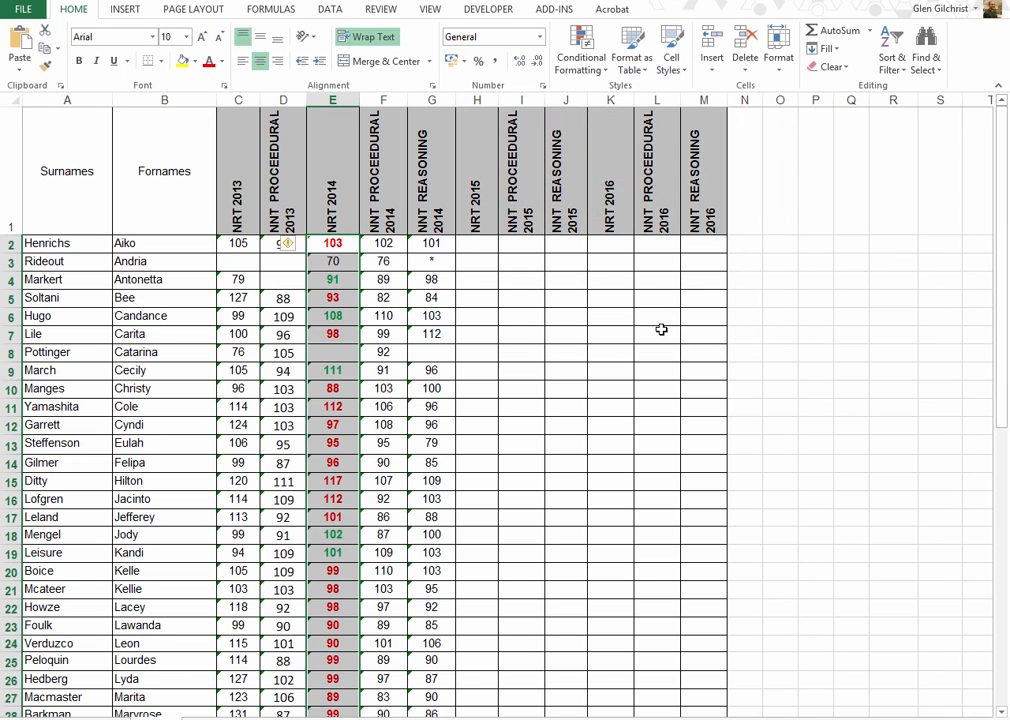
# Compare the coloured NRT 2014 scores with the NRT 2013 scores in rows 2 and 6.
pyautogui.click(521, 244)
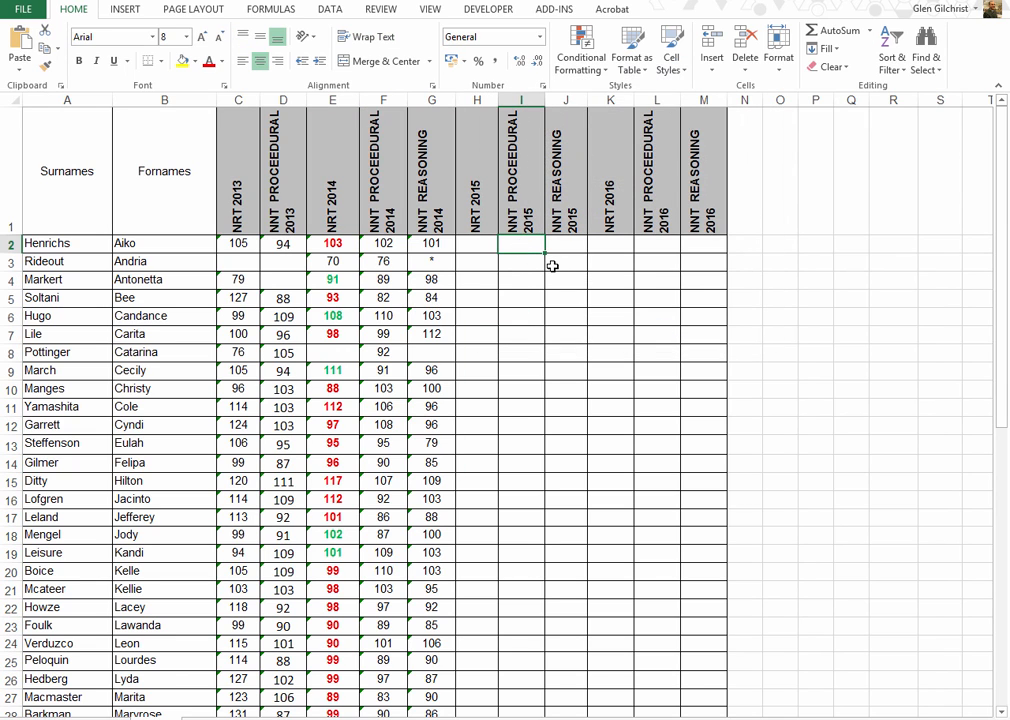
pyautogui.click(345, 246)
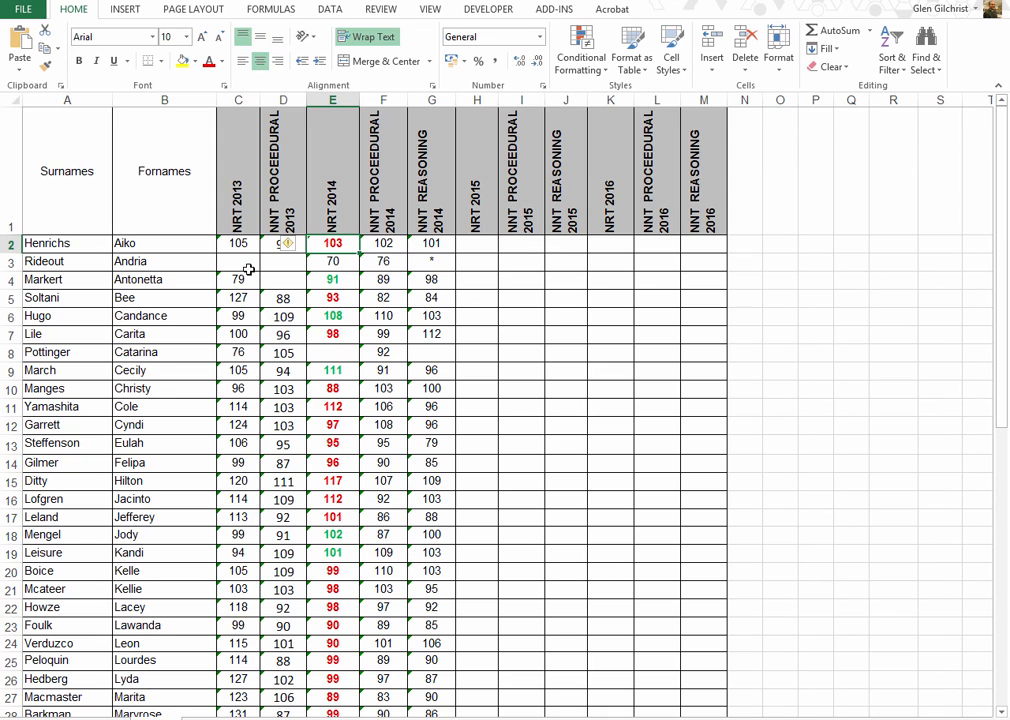
pyautogui.click(229, 244)
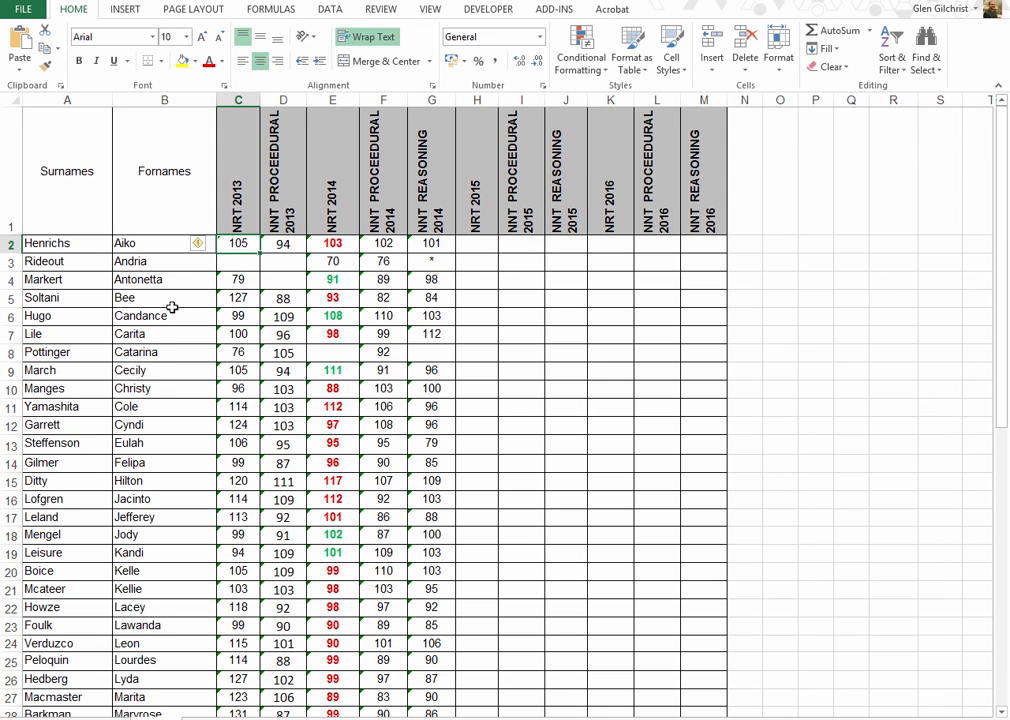
pyautogui.click(345, 317)
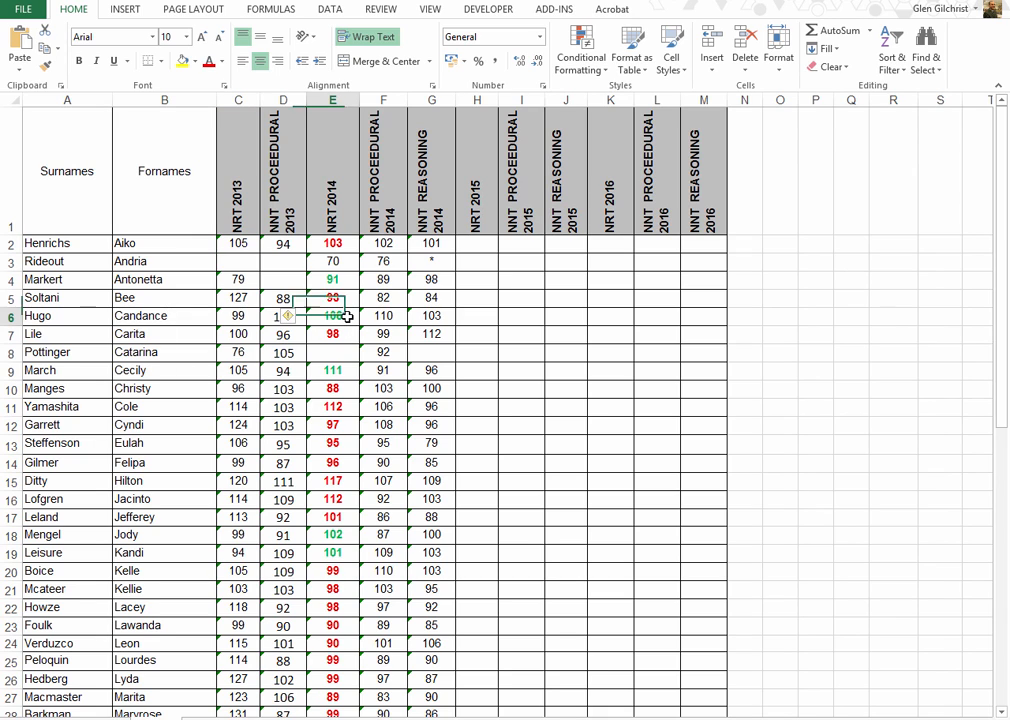
pyautogui.click(230, 319)
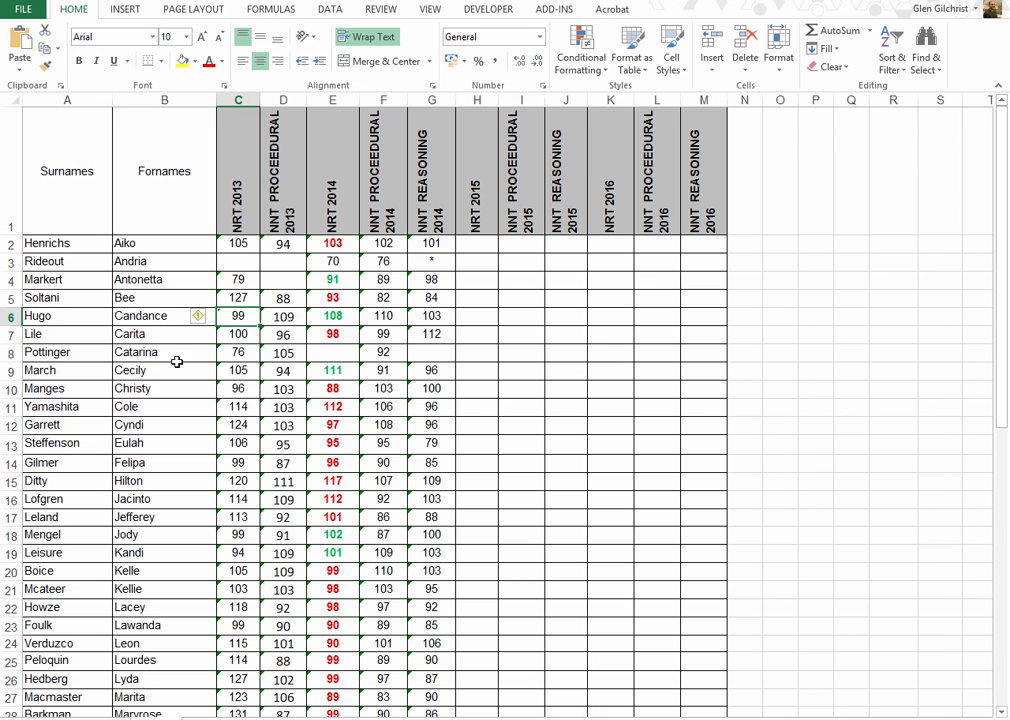
pyautogui.click(538, 261)
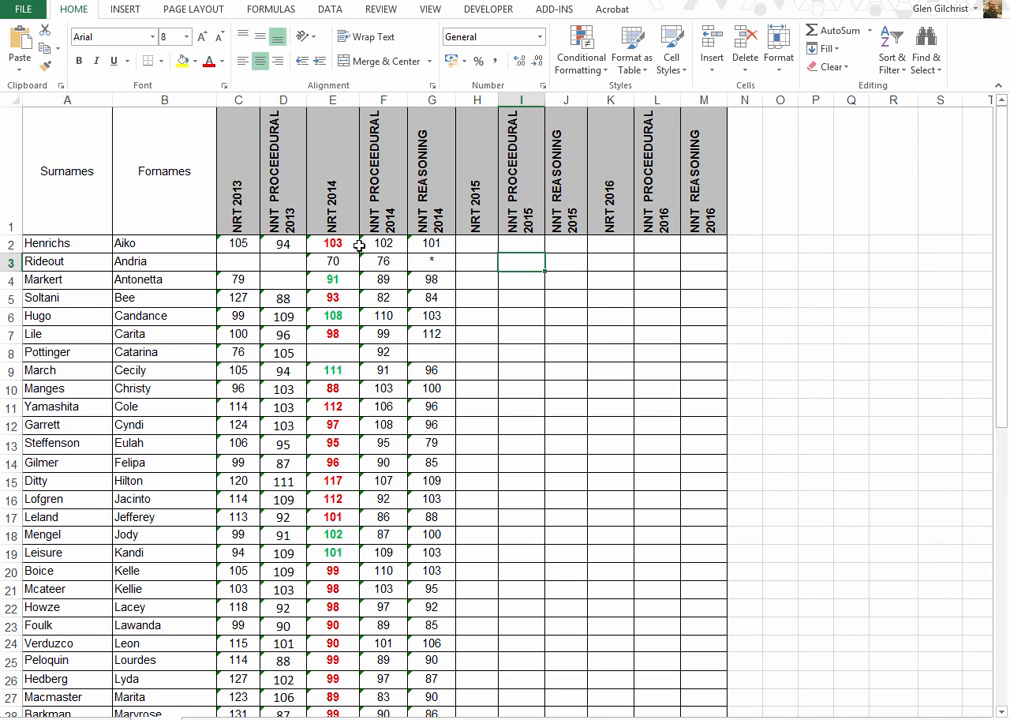
# Review the conditional formatting rules on cell E2 and the range each applies to, then close the rules manager.
pyautogui.click(334, 244)
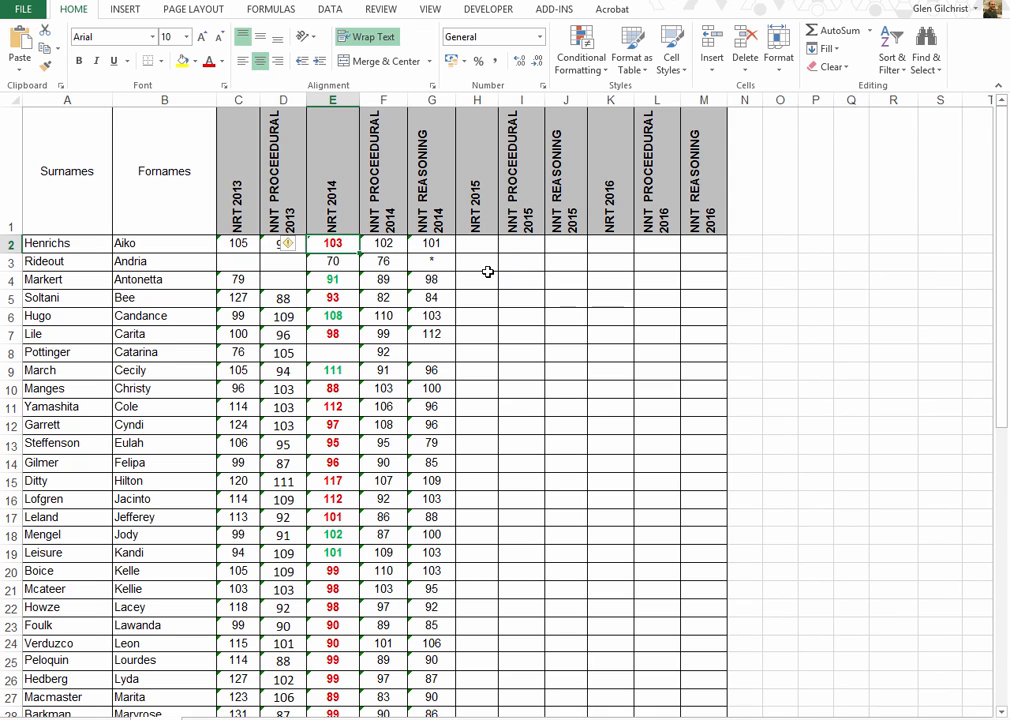
pyautogui.click(591, 66)
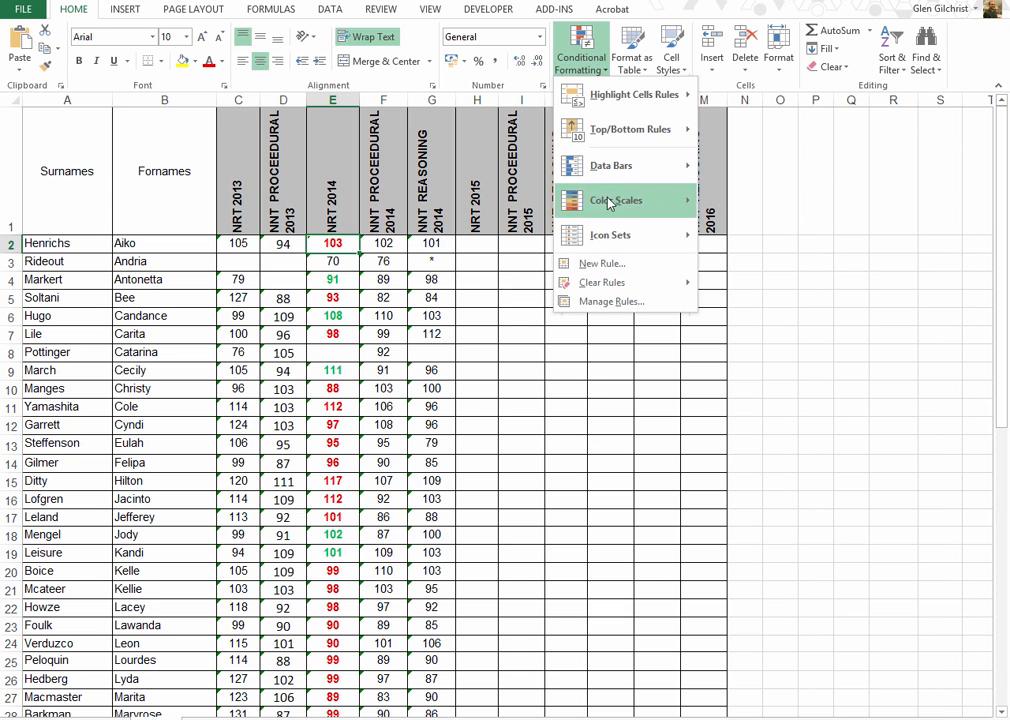
pyautogui.click(604, 304)
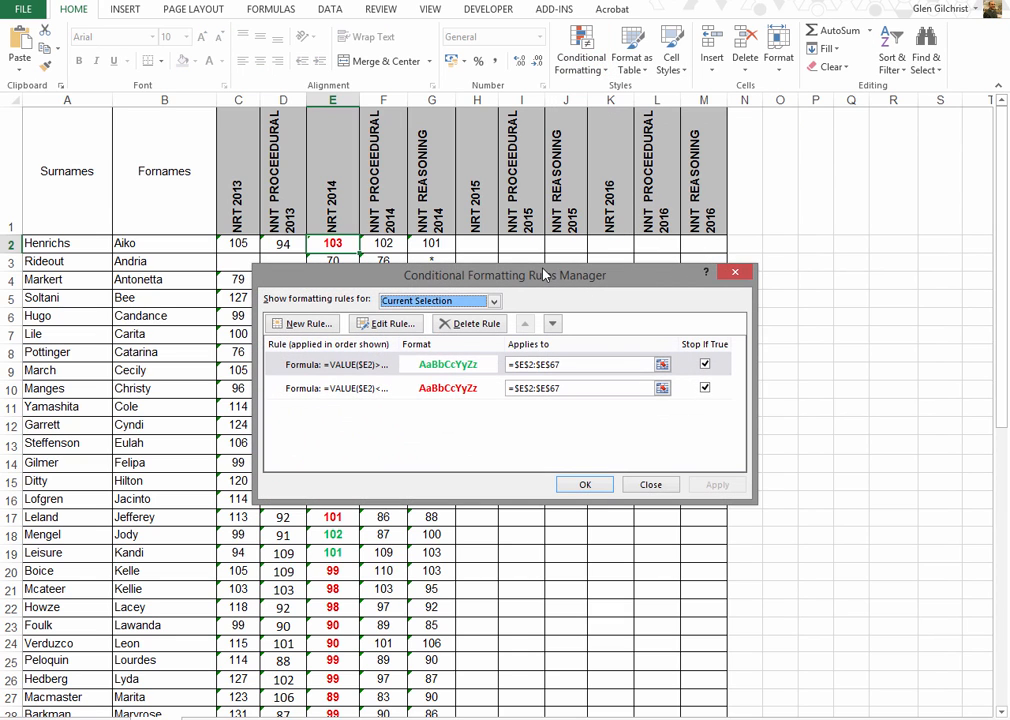
pyautogui.moveTo(543, 216); pyautogui.dragTo(759, 147)
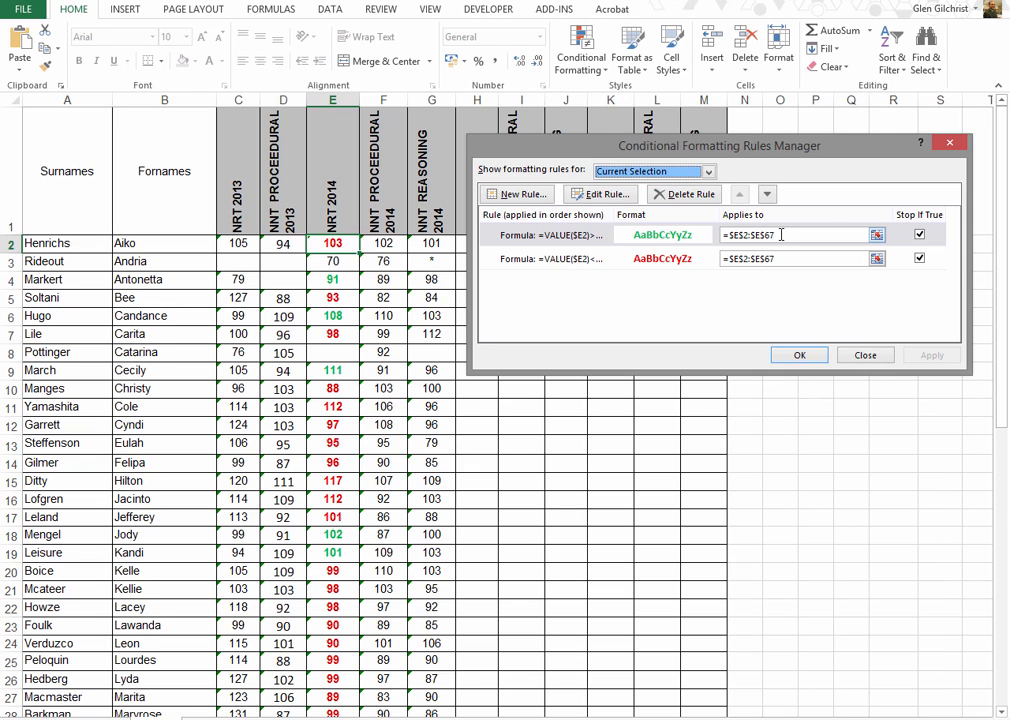
pyautogui.click(791, 355)
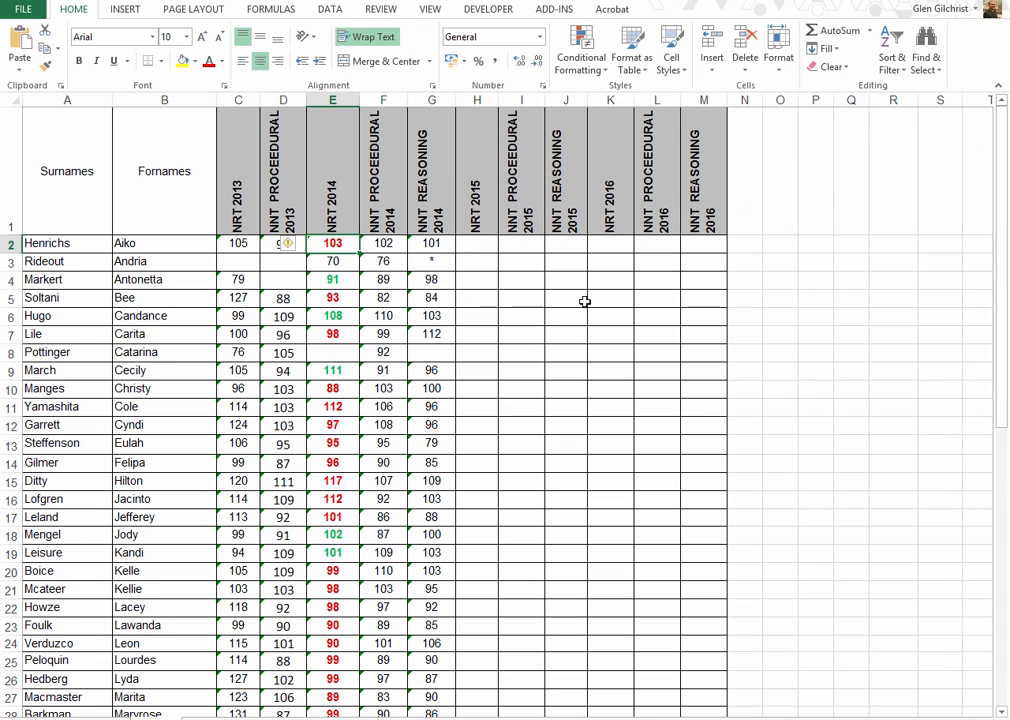
pyautogui.click(518, 246)
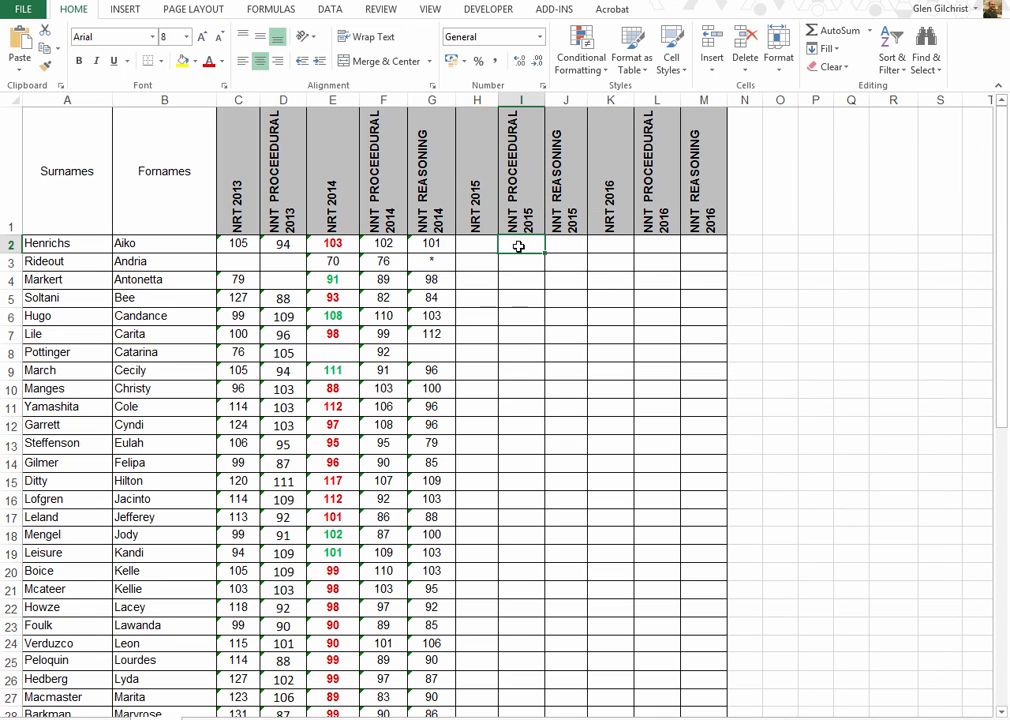